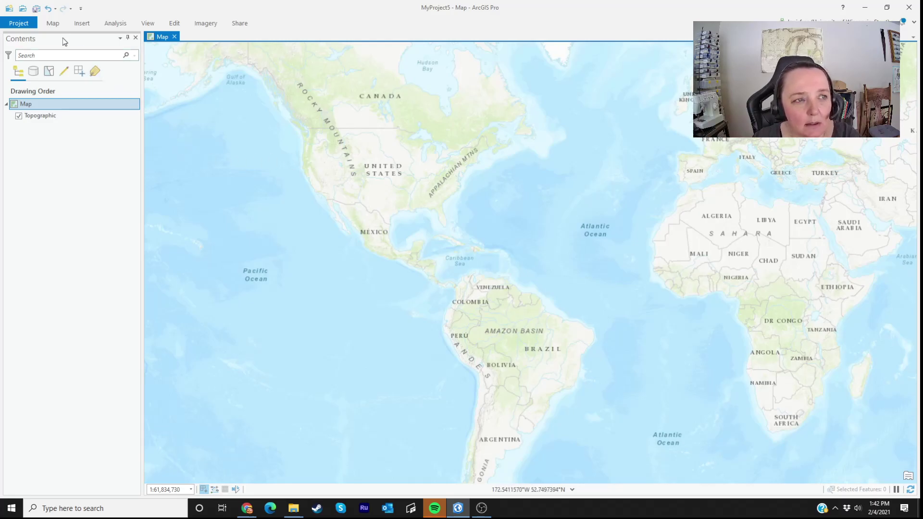
Open the Add Data browser and navigate to the Downloads folder.
click(53, 23)
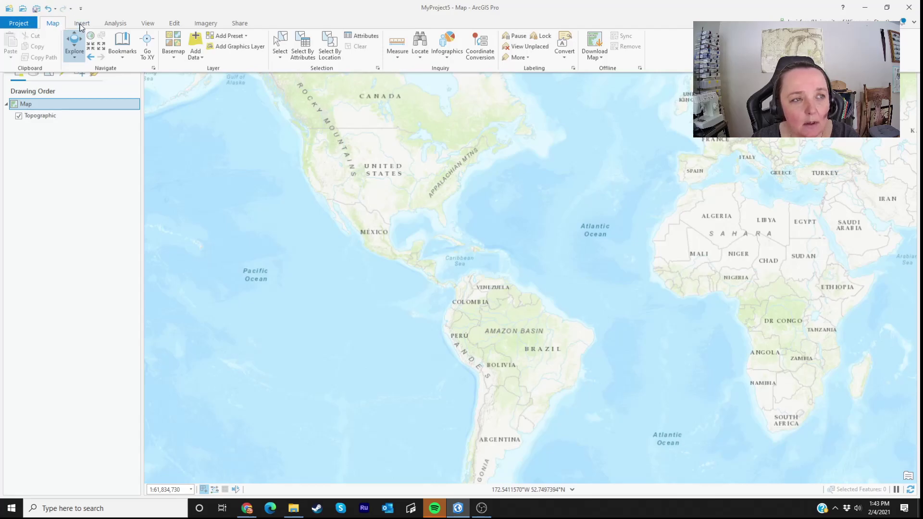
click(195, 56)
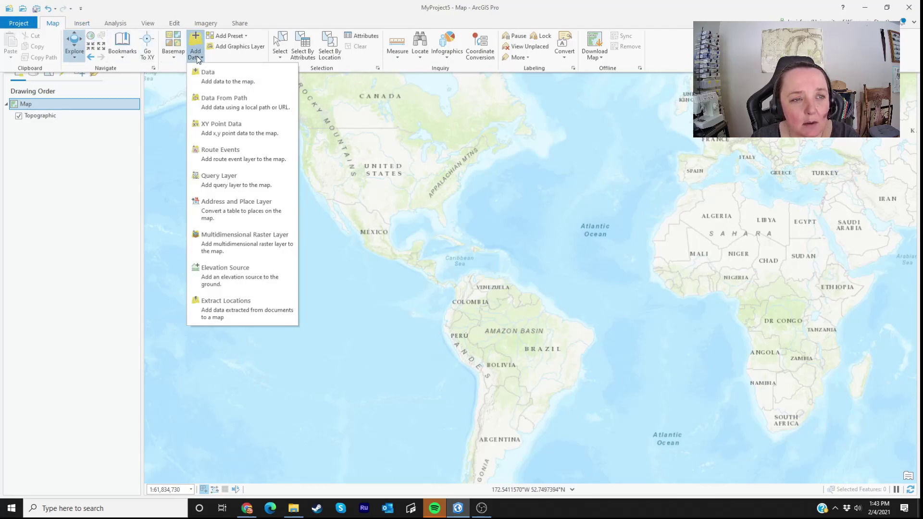
click(208, 81)
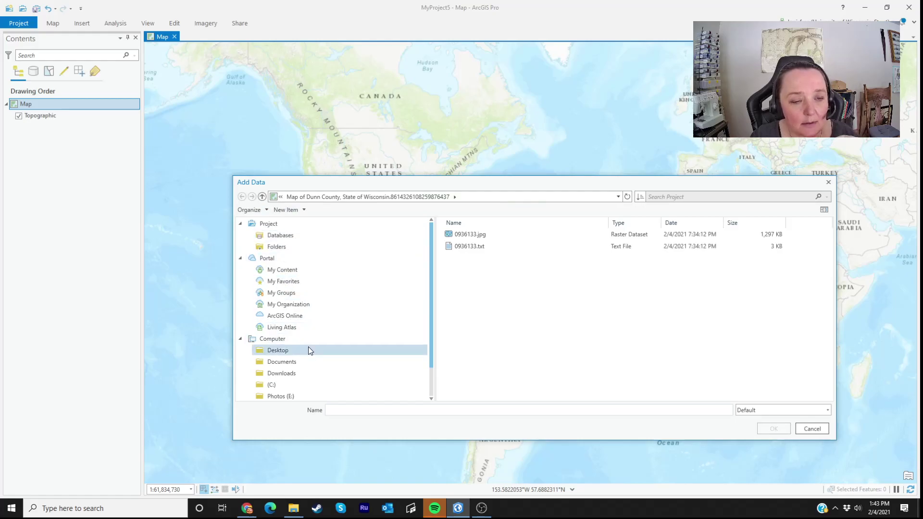
click(284, 362)
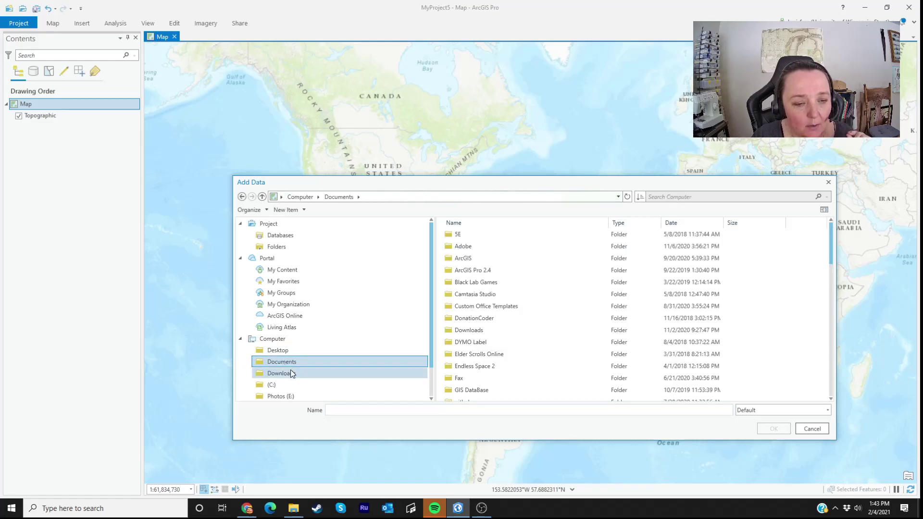
click(292, 373)
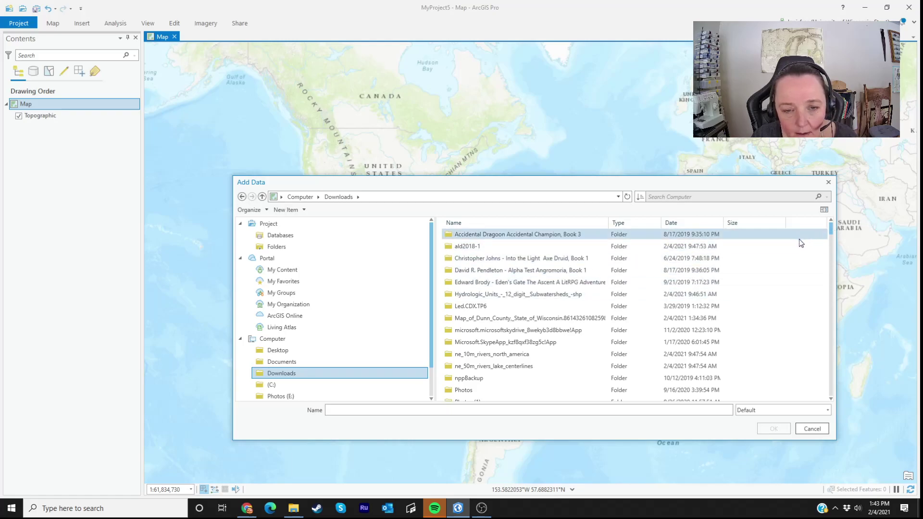
Add 0936133.jpg from the Map_of_Dunn_County folder to the map as a layer.
scroll(803, 237, down, 4)
scroll(800, 243, up, 4)
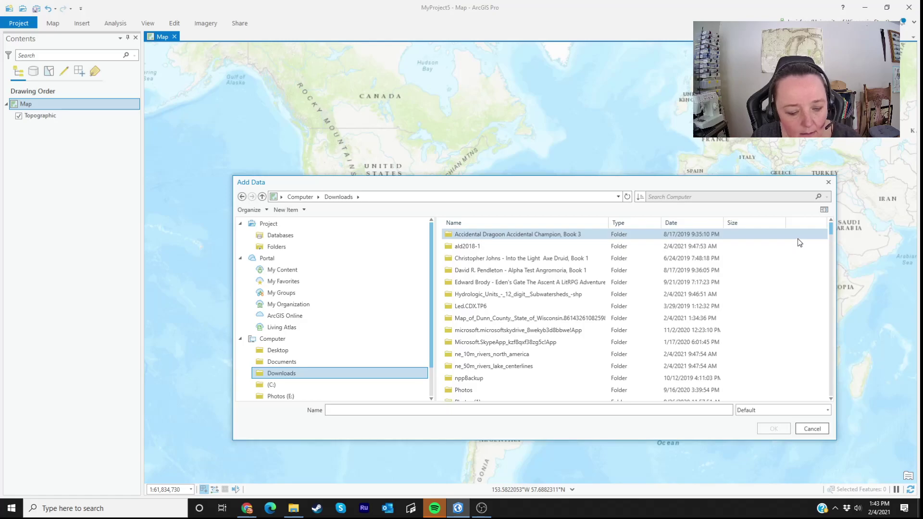
double_click(490, 318)
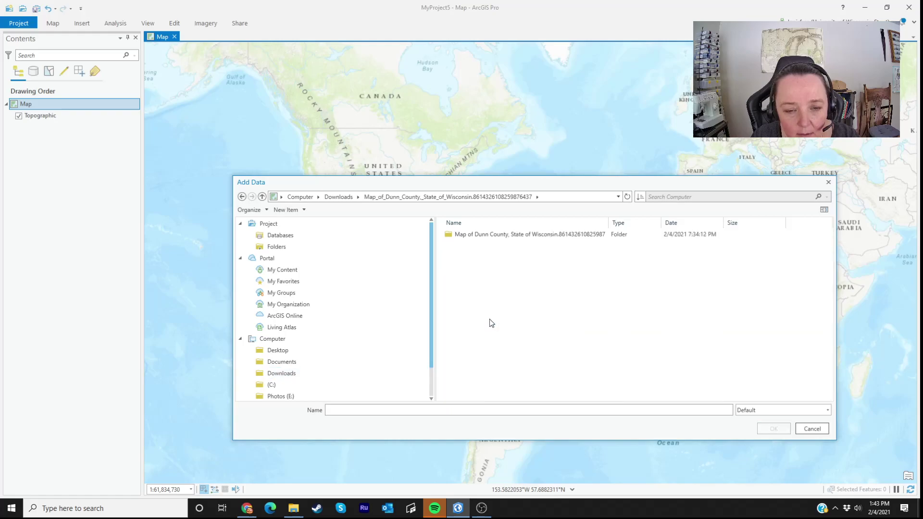
click(483, 236)
double_click(483, 237)
double_click(478, 238)
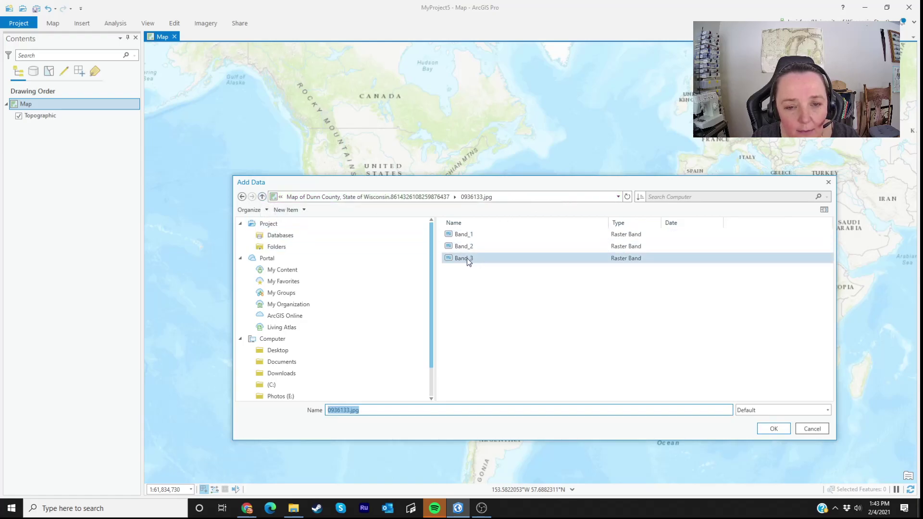
click(262, 197)
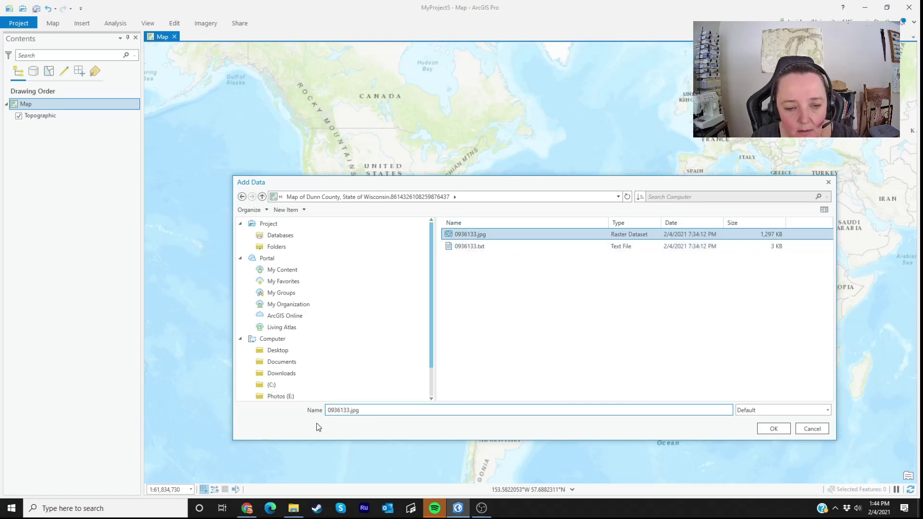
click(774, 429)
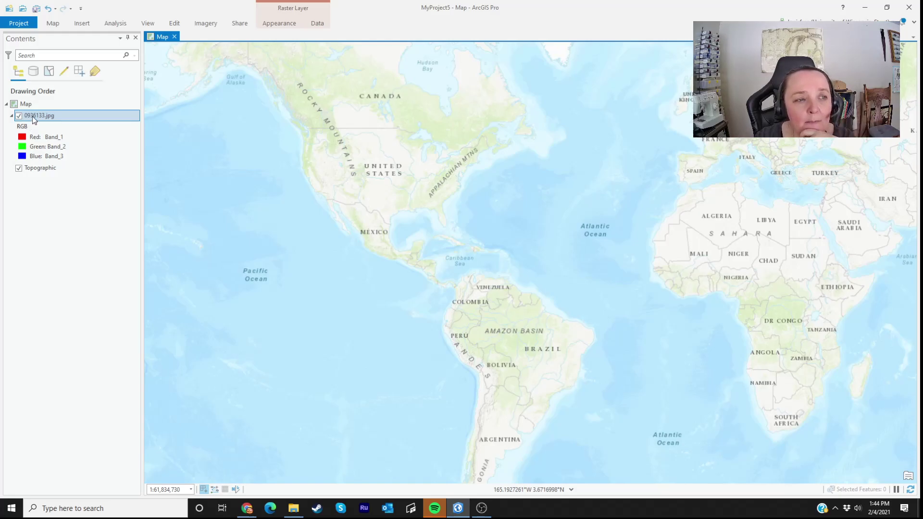
Zoom to the 0936133.jpg layer, then zoom far out to see it near 0°, 0°.
right_click(33, 116)
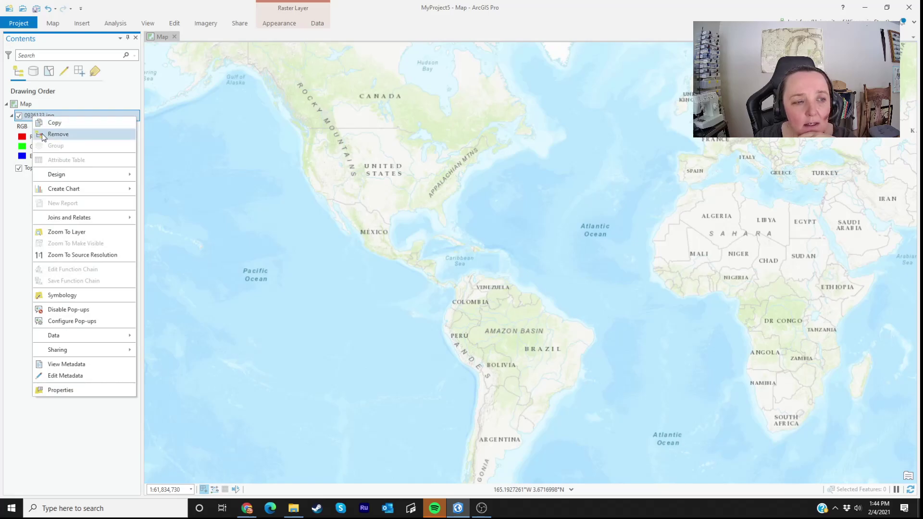
click(66, 233)
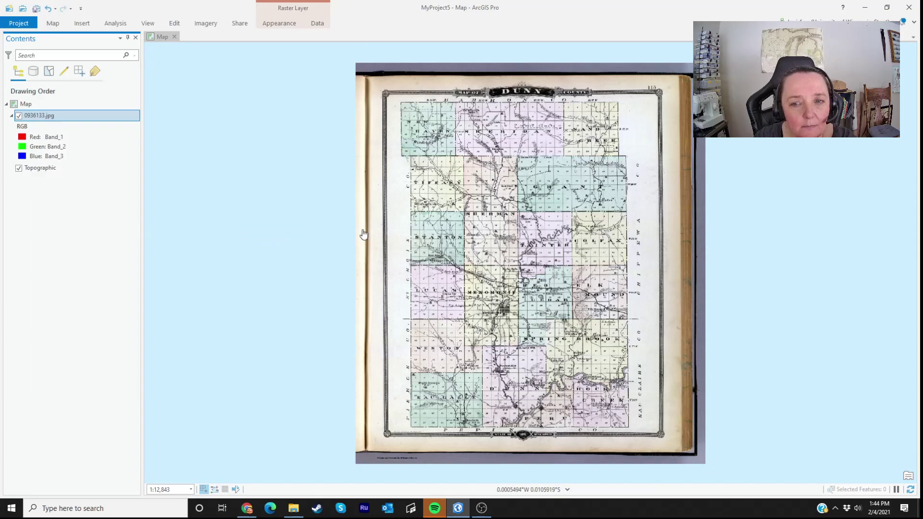
scroll(611, 206, down, 1)
scroll(611, 205, down, 4)
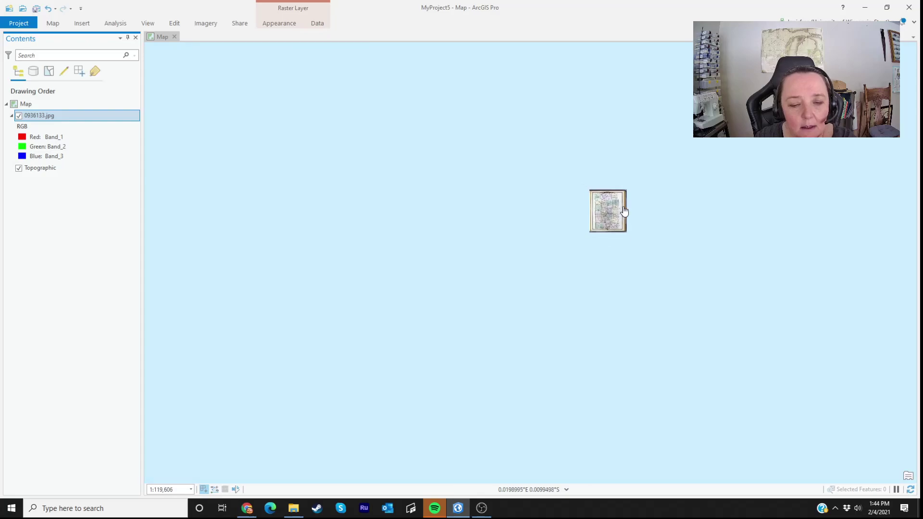
scroll(624, 211, down, 8)
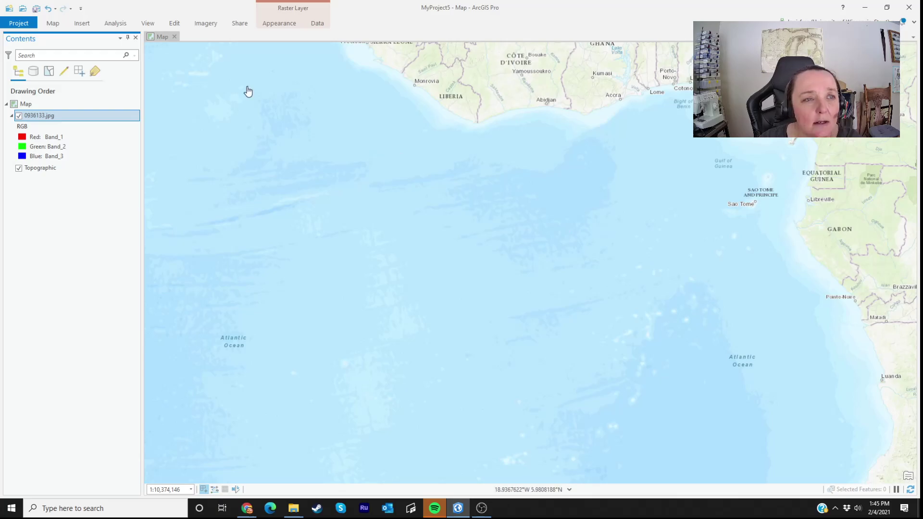
Locate Dunn County Fairgrounds, Menomonie, WI to bring the Dunn County area into view.
click(51, 24)
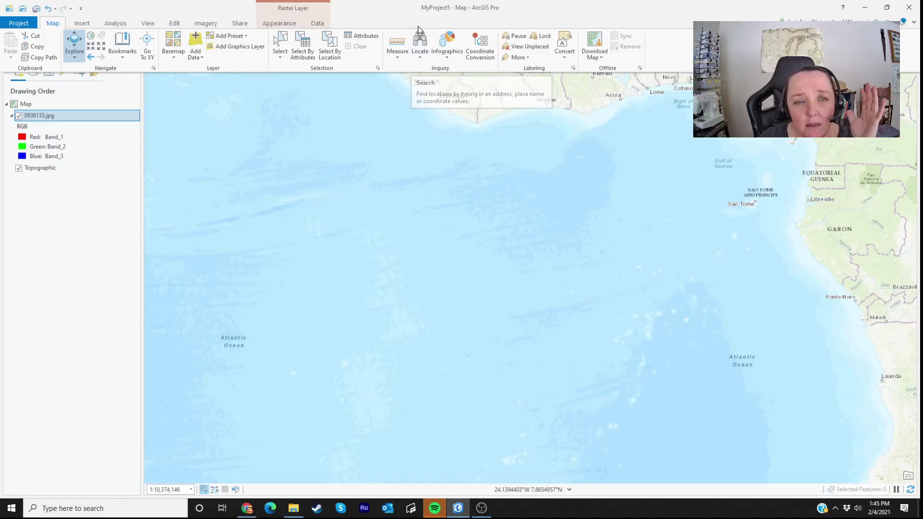
click(419, 48)
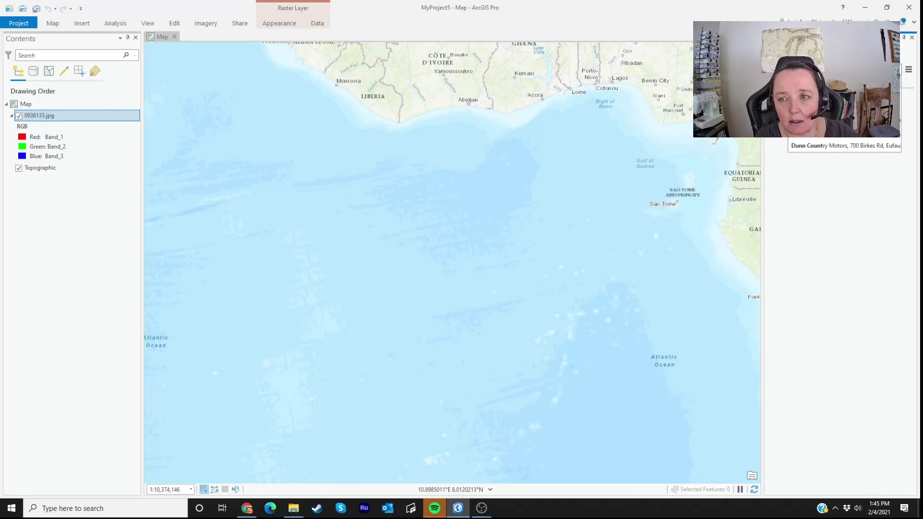
text(y)
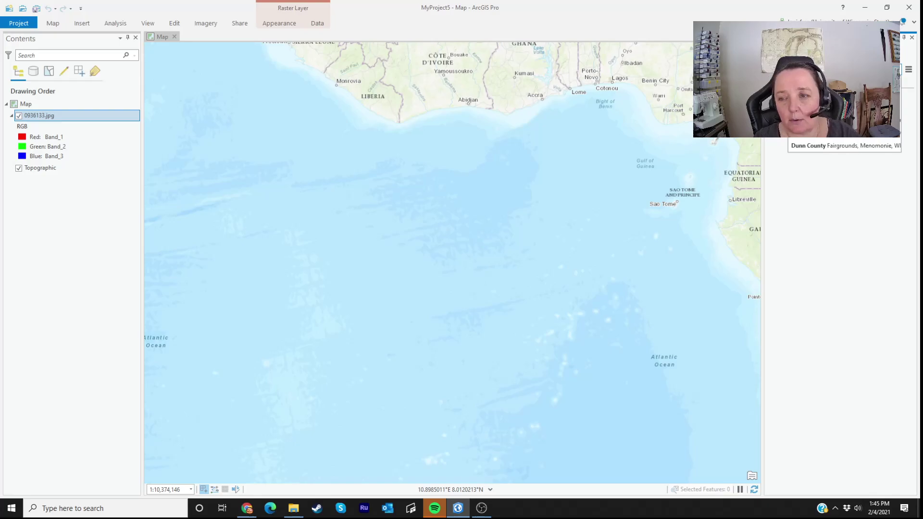
key(Return)
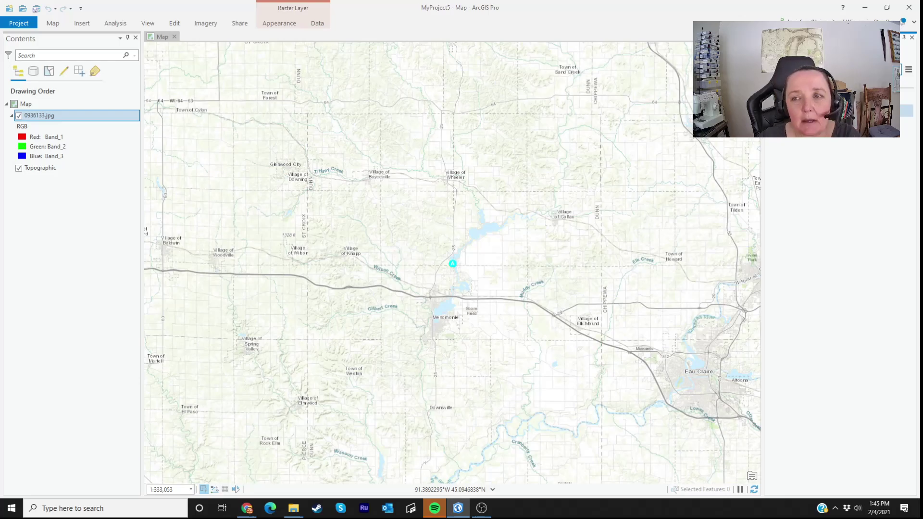
Close the Locate pane and pan the map to centre Dunn County.
click(913, 38)
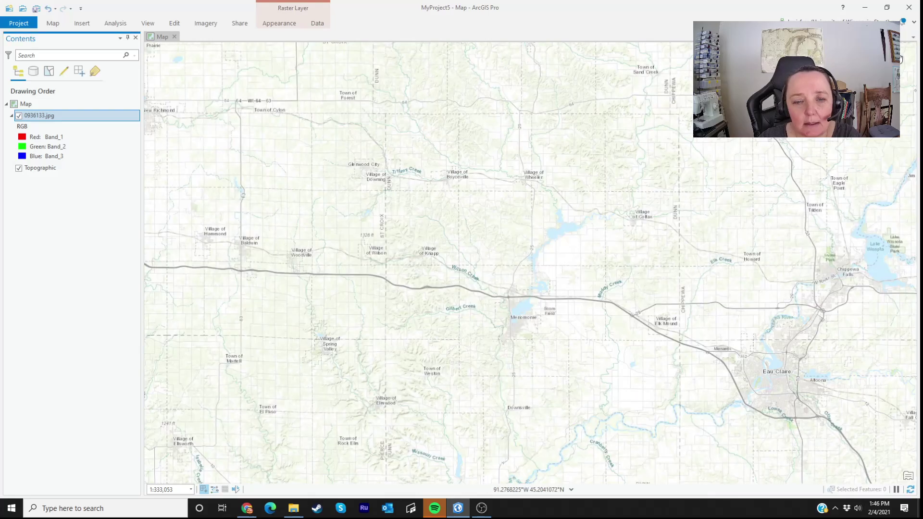
drag(534, 233, 515, 198)
drag(415, 143, 421, 200)
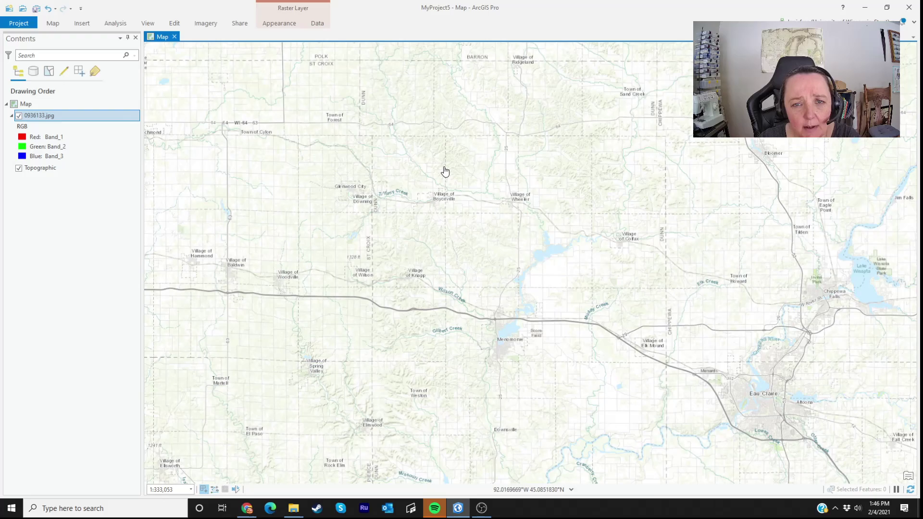
drag(444, 171, 429, 161)
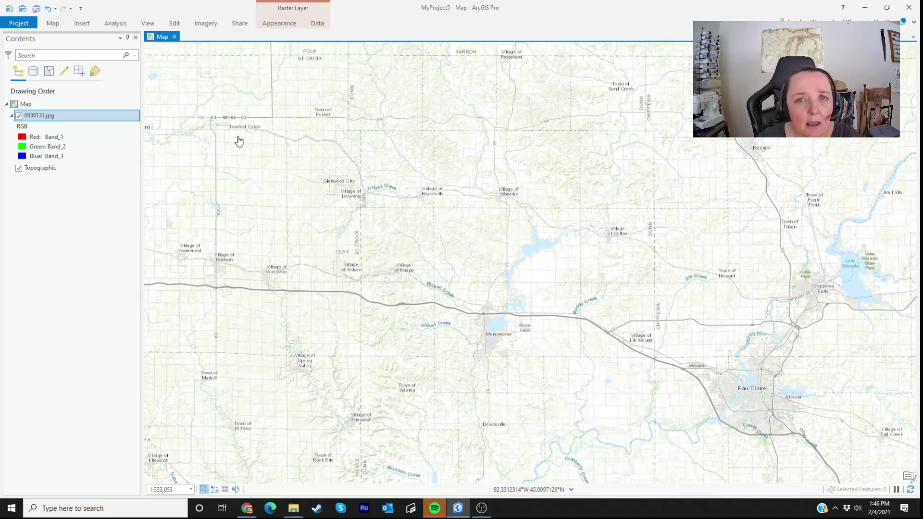
Start a georeferencing session for the 0936133.jpg layer from the Imagery tab.
click(206, 25)
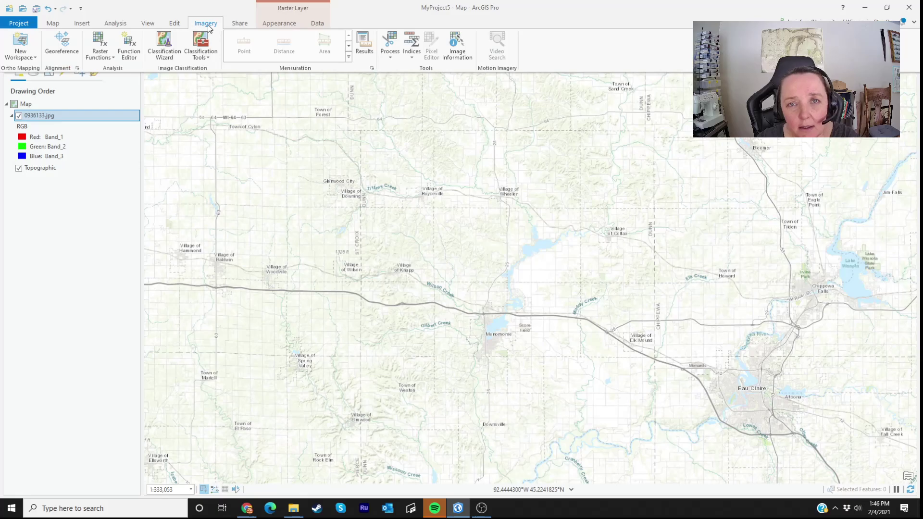
click(62, 46)
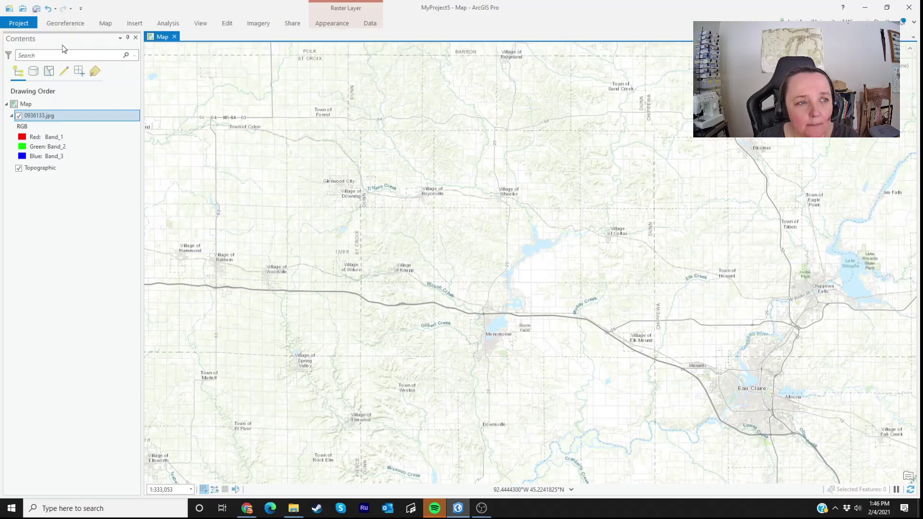
click(66, 24)
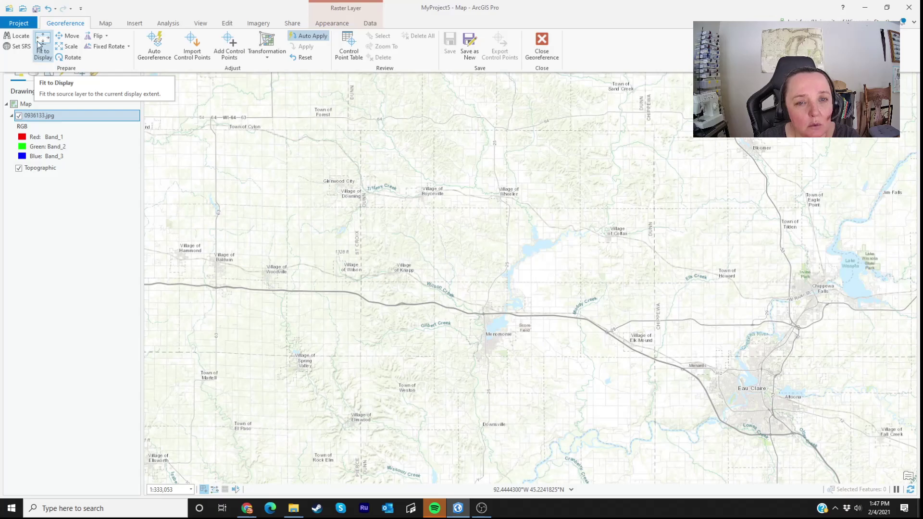
Fit the scanned map to the current display extent over Dunn County.
click(40, 45)
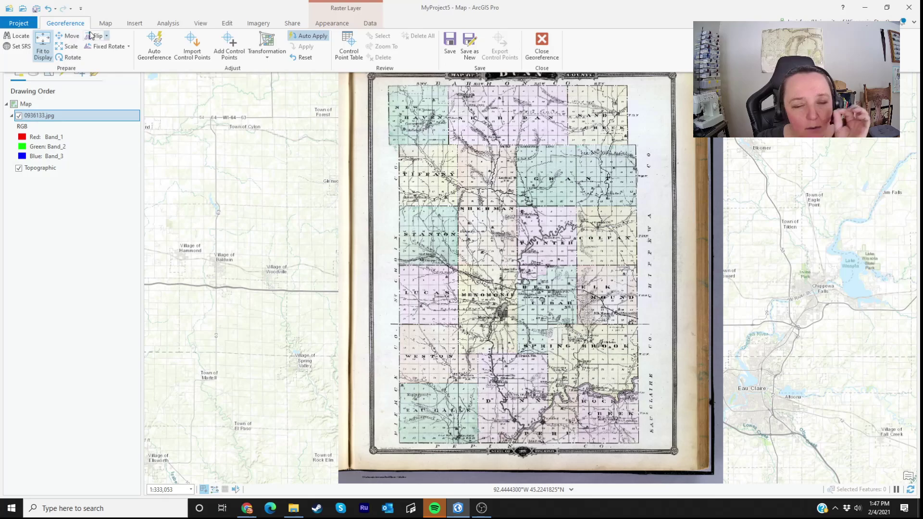
Move and scale the scanned map so it roughly overlays Dunn County on the basemap.
click(67, 35)
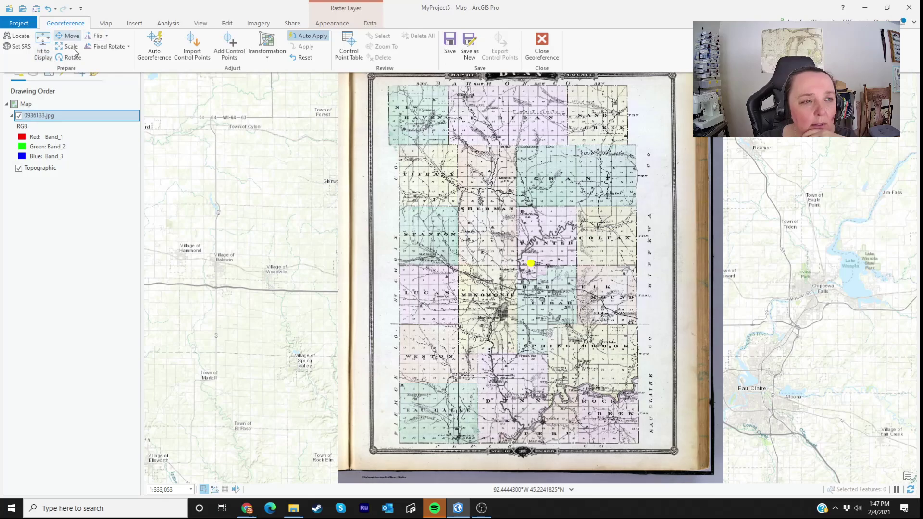
drag(459, 139, 497, 167)
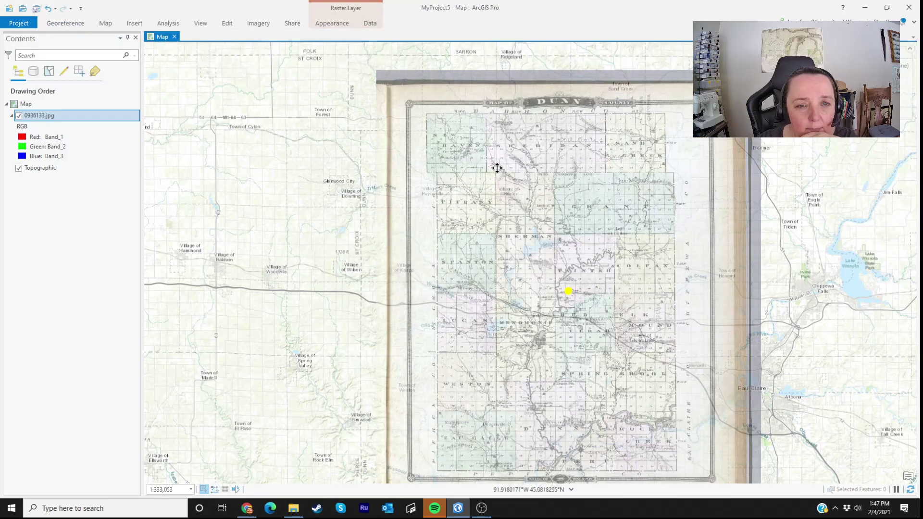
drag(497, 168, 513, 115)
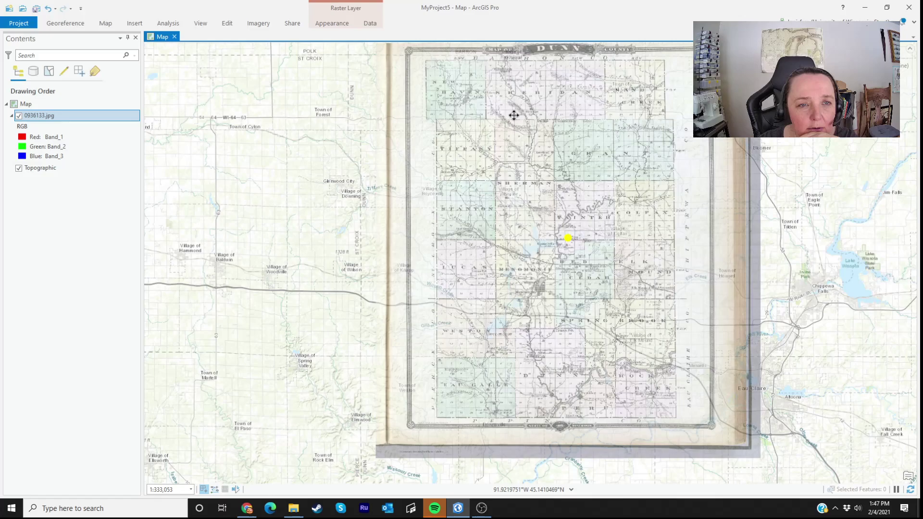
drag(514, 116, 427, 119)
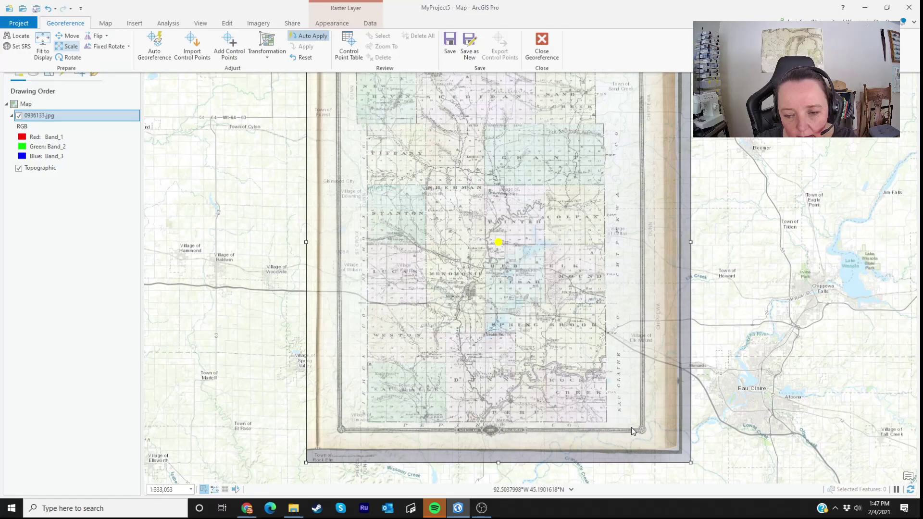
drag(691, 462, 694, 467)
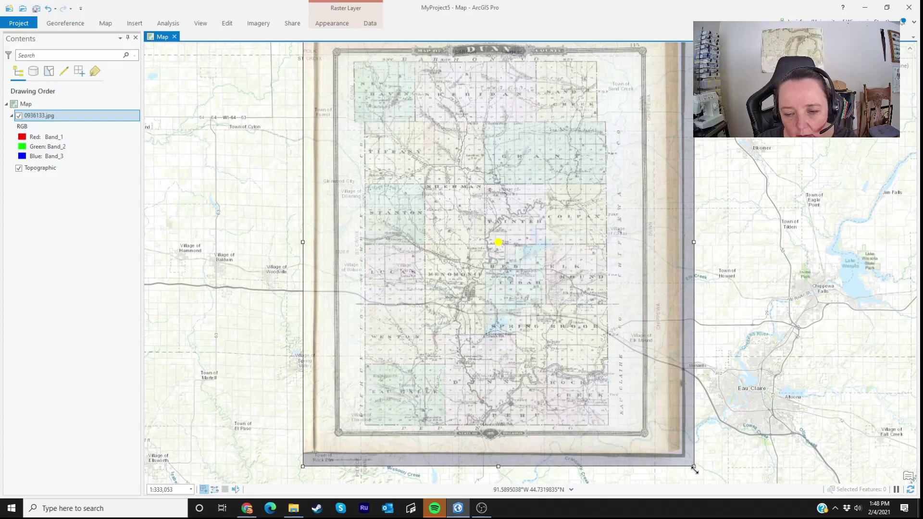
click(72, 25)
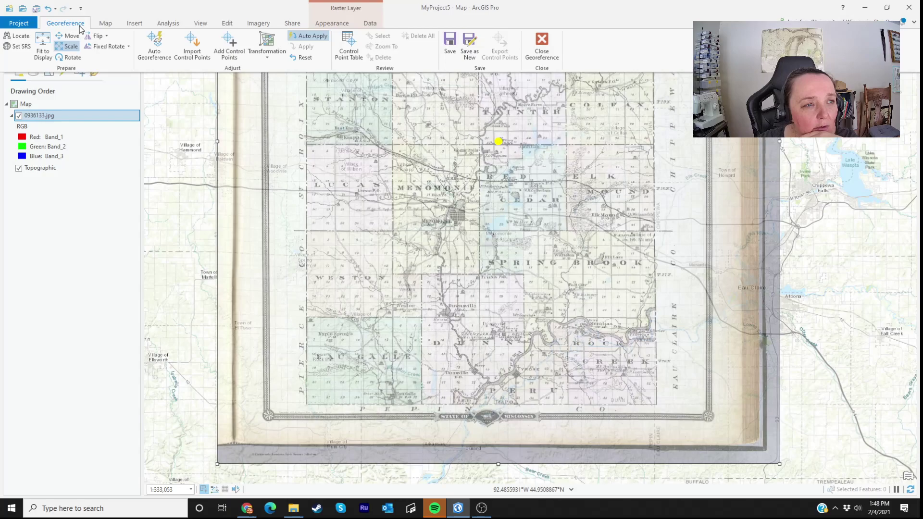
drag(345, 191, 329, 182)
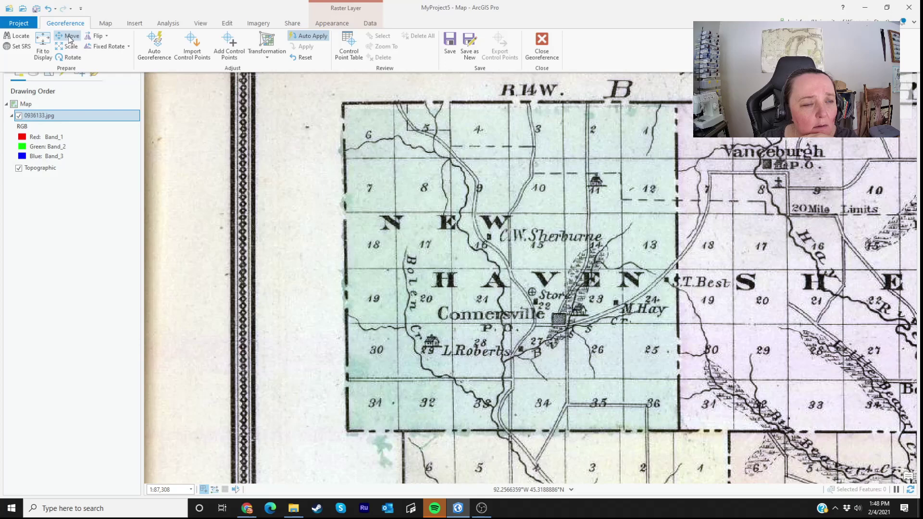
Switch from moving the scan to the Add Control Points tool.
click(70, 36)
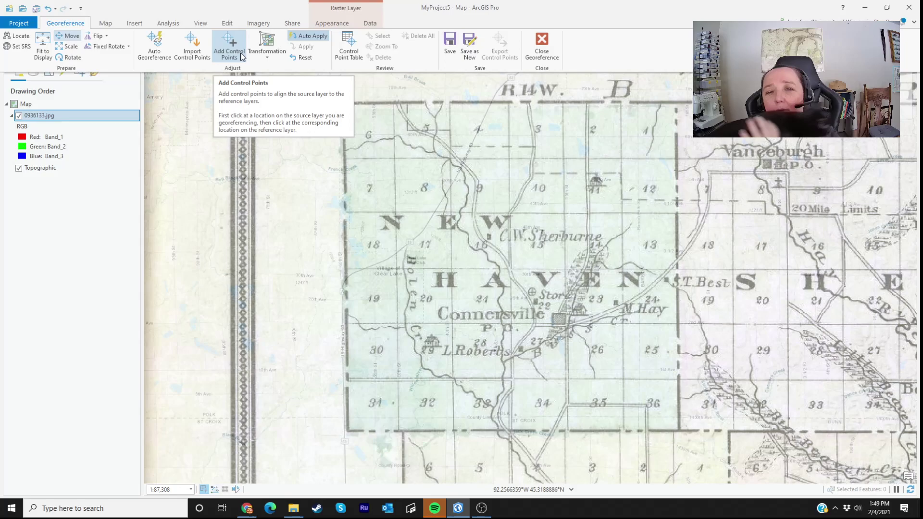
click(233, 43)
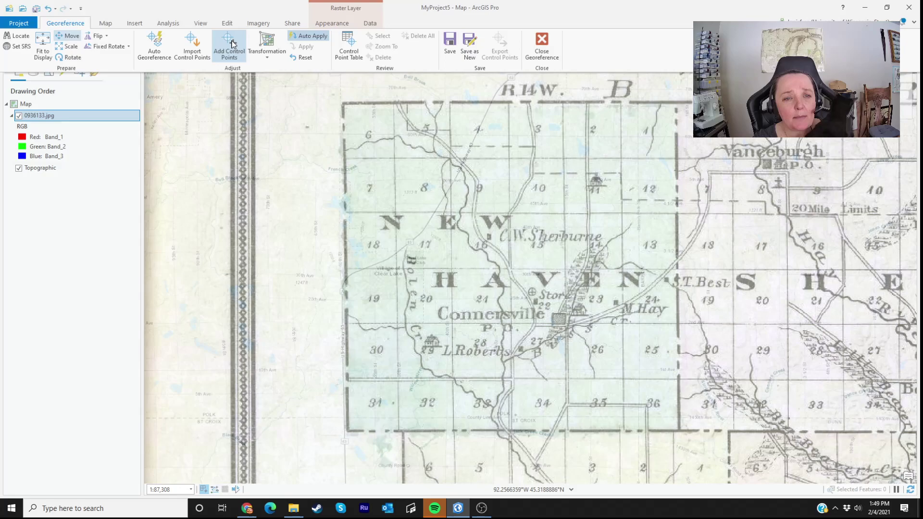
Link the scan's upper-left corner to the 60th St / 80th Ave intersection.
click(233, 43)
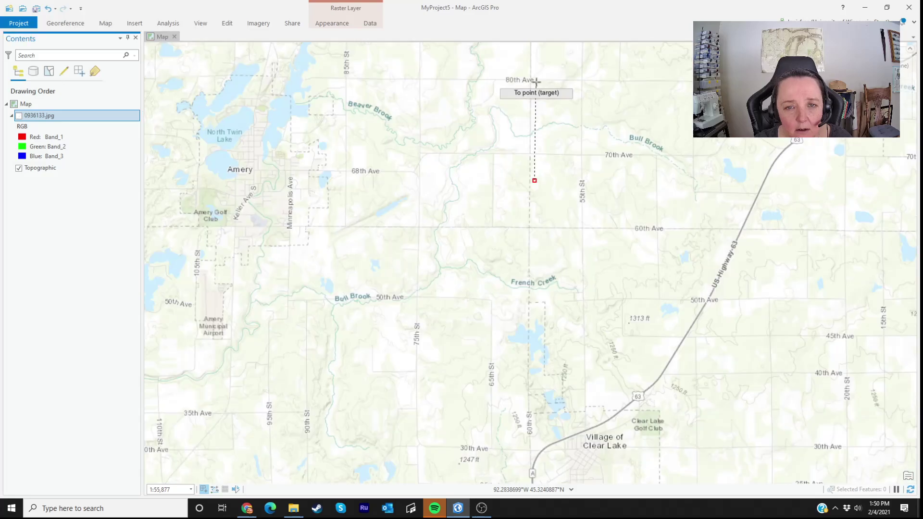
scroll(536, 81, up, 3)
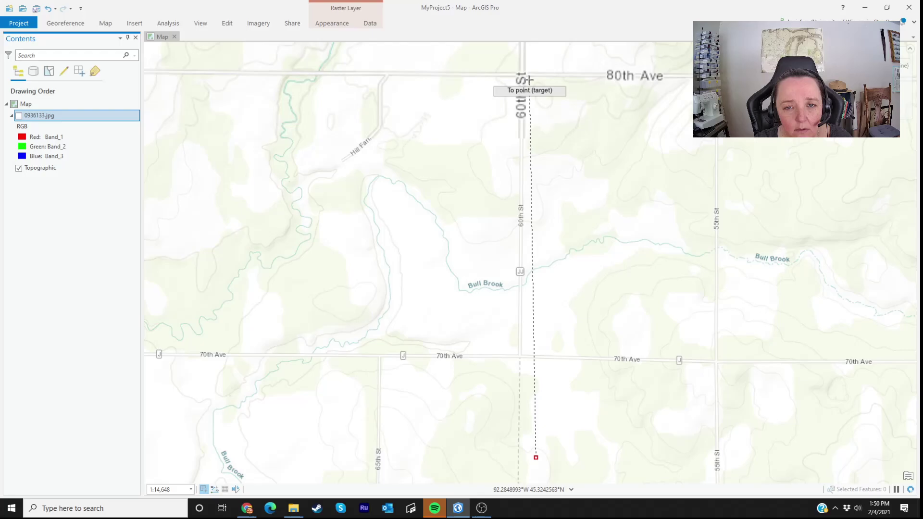
click(528, 80)
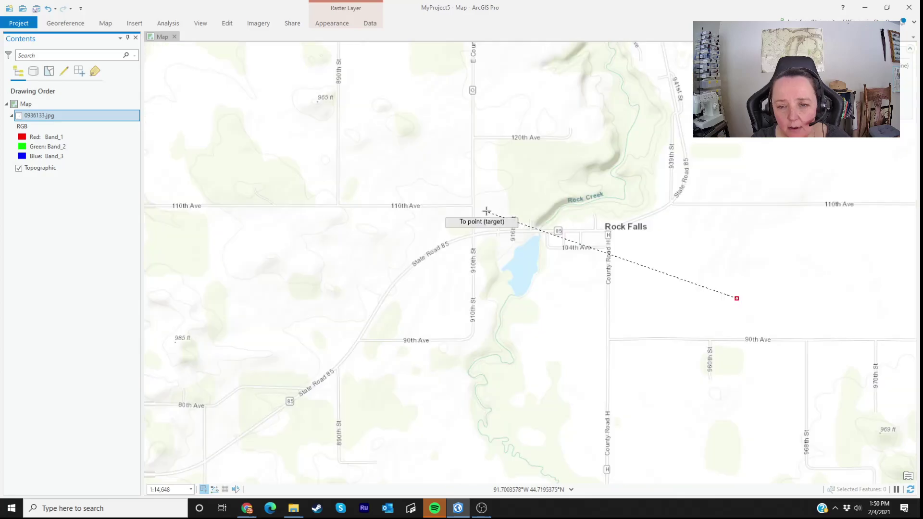
Finish the lower-right corner control point and turn the 0936133.jpg layer back on.
scroll(486, 211, down, 3)
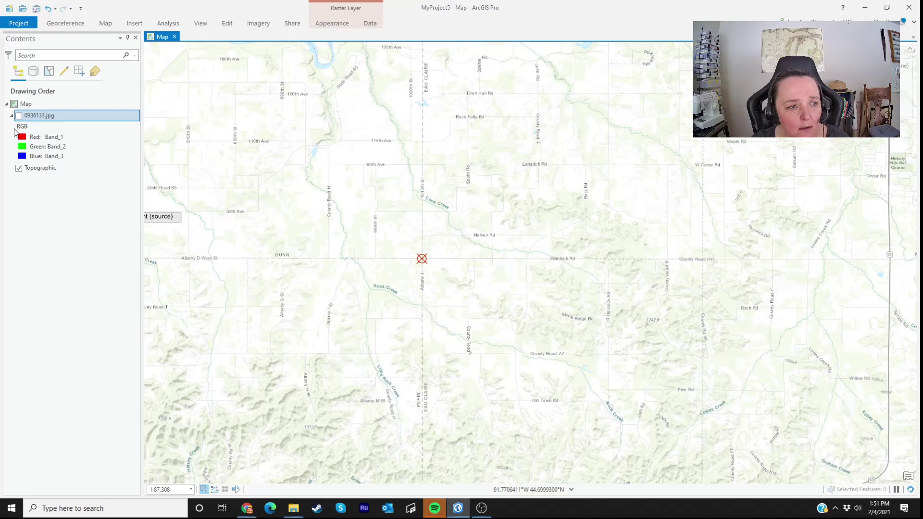
click(19, 115)
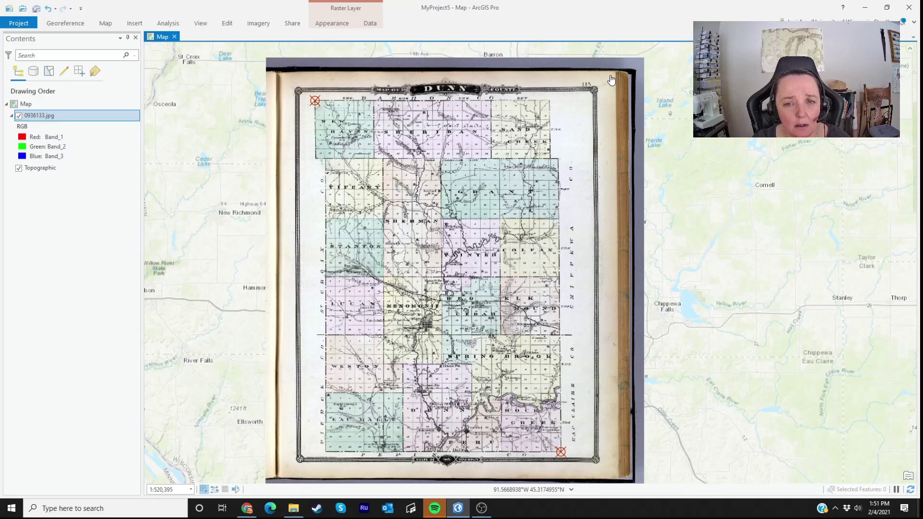
Review the transformation methods and select the second control point link in the Control Point Table.
click(66, 23)
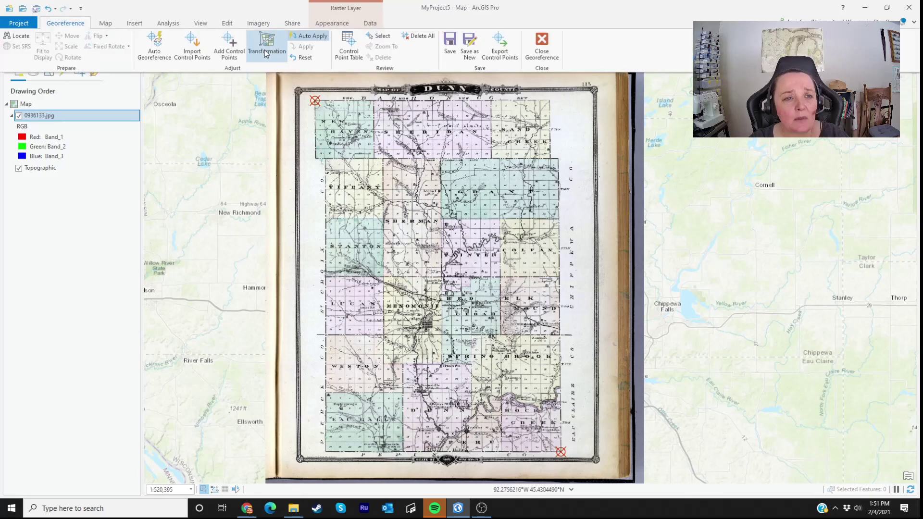
click(285, 39)
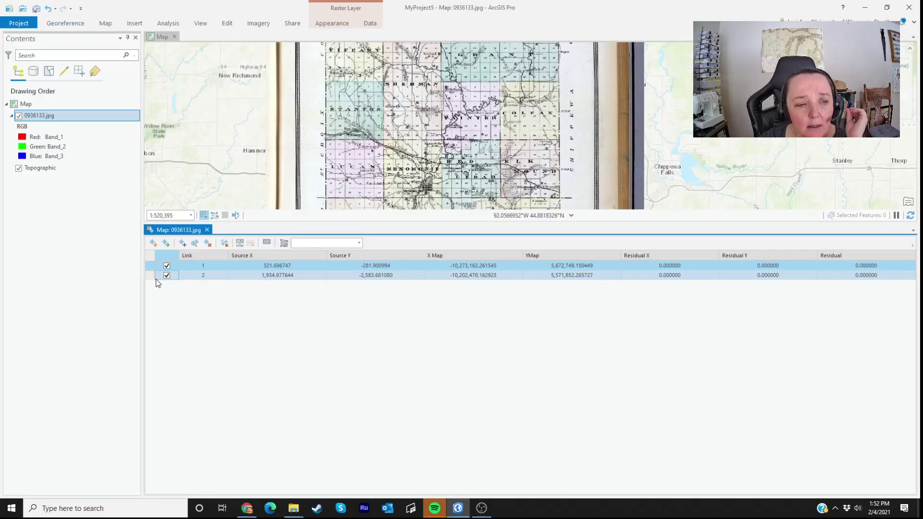
click(151, 276)
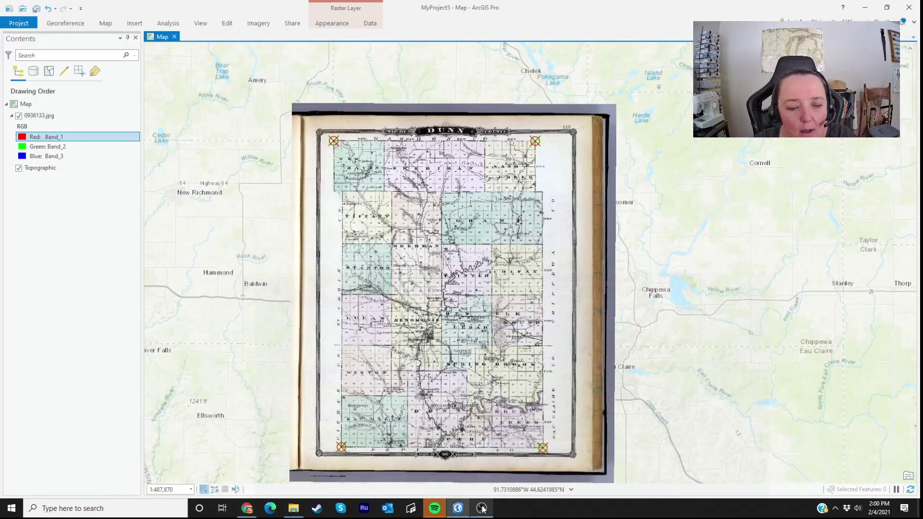
Save the control points and transformation for 0936133.jpg so the alignment is stored with the image.
click(62, 27)
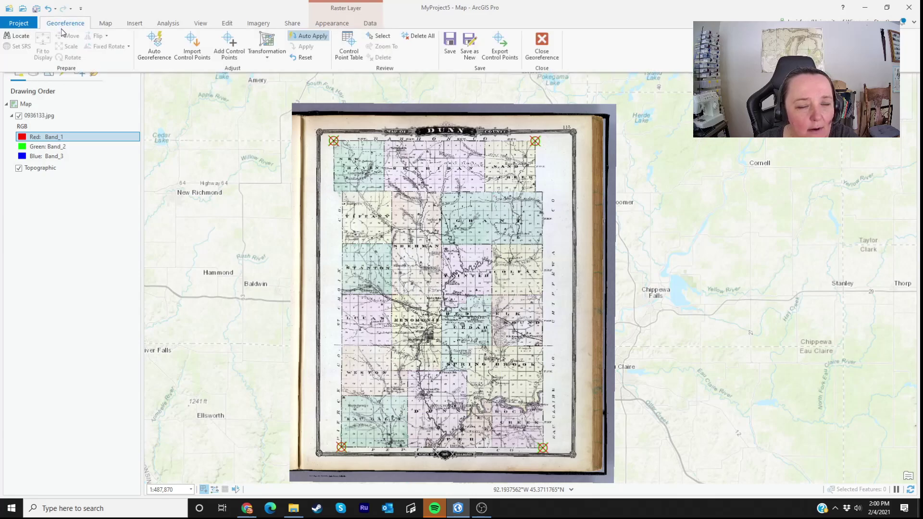
click(452, 44)
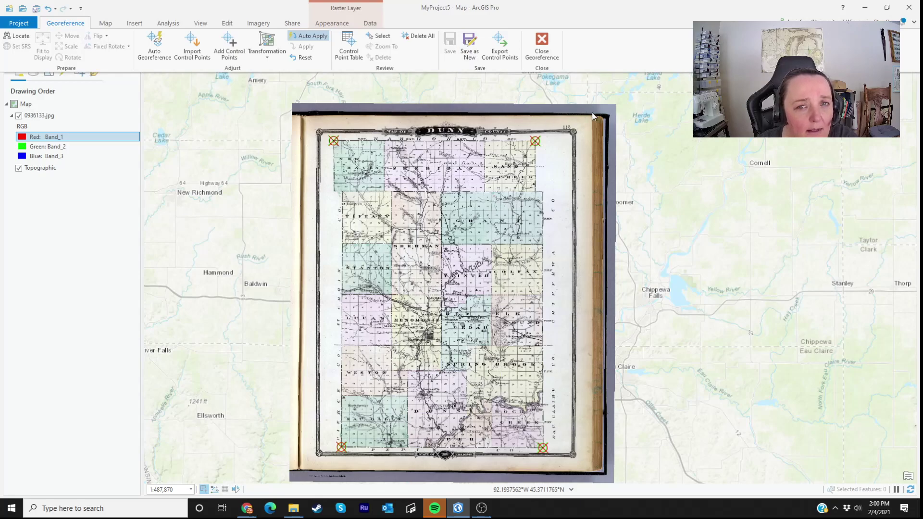
Close the georeferencing session, leaving the aligned 0936133.jpg scan over Dunn County.
click(547, 50)
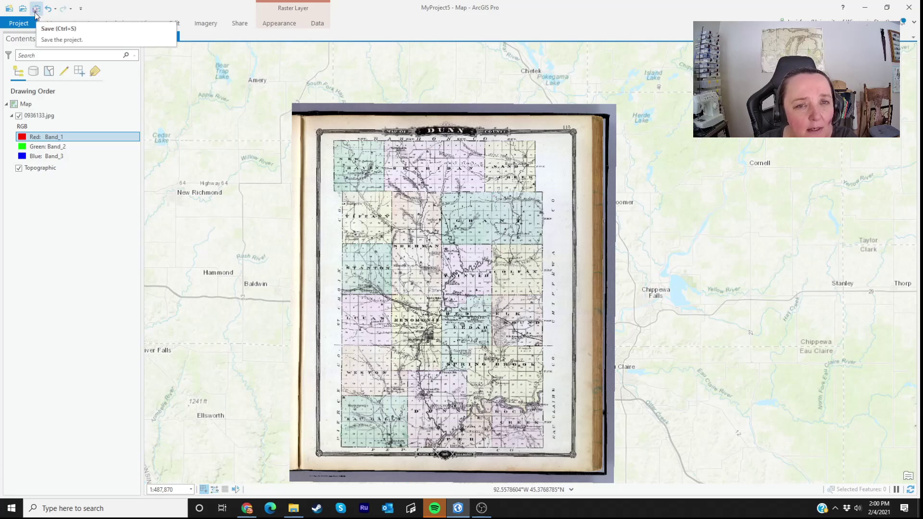
Save the MyProject5 project with the georeferenced scan.
click(37, 12)
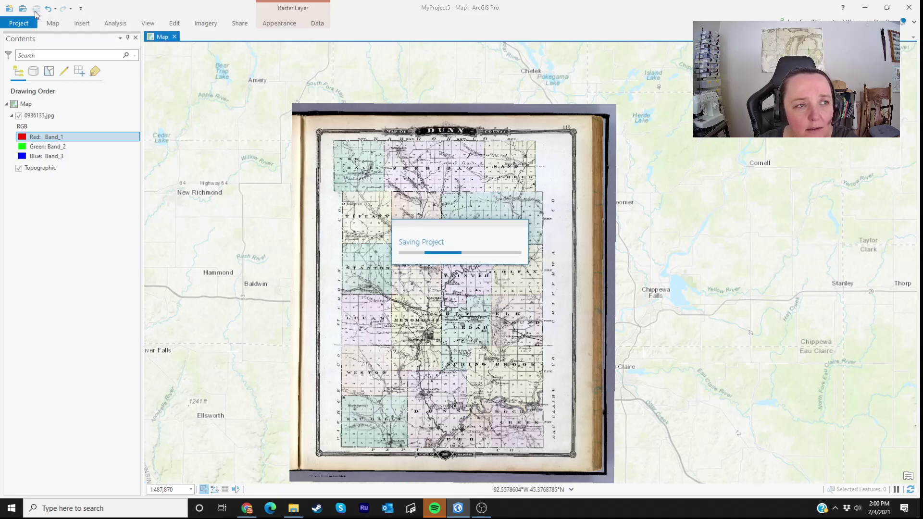